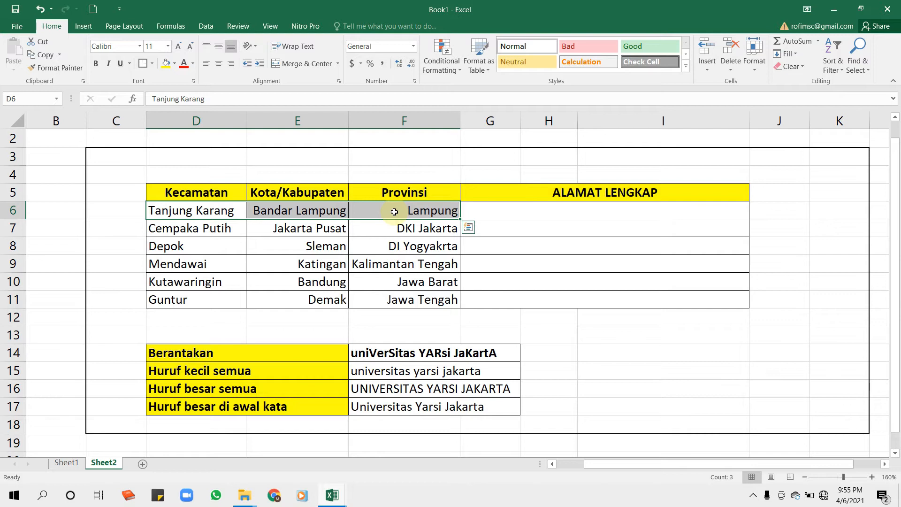
# Examine the Kecamatan, Kota/Kabupaten and Provinsi cells, the ALAMAT LENGKAP column and the mixed-case text in the Berantakan row.
pyautogui.click(298, 228)
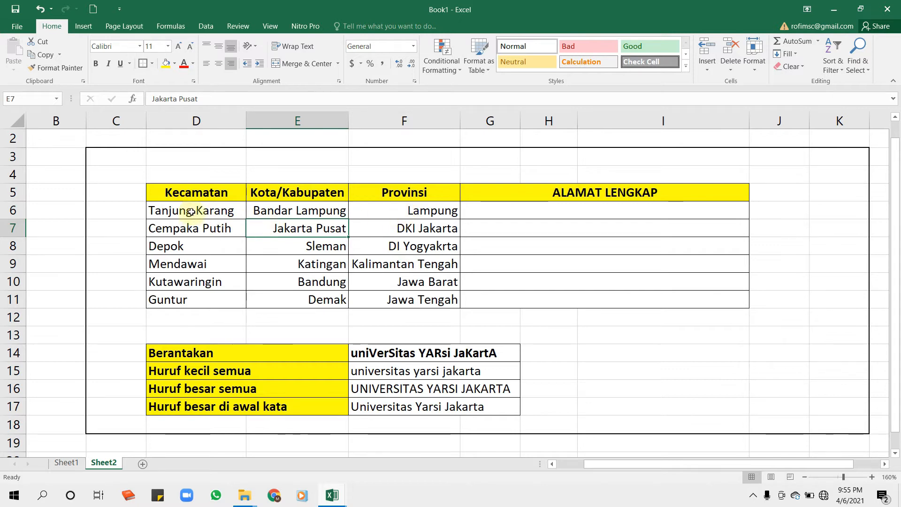
pyautogui.click(193, 193)
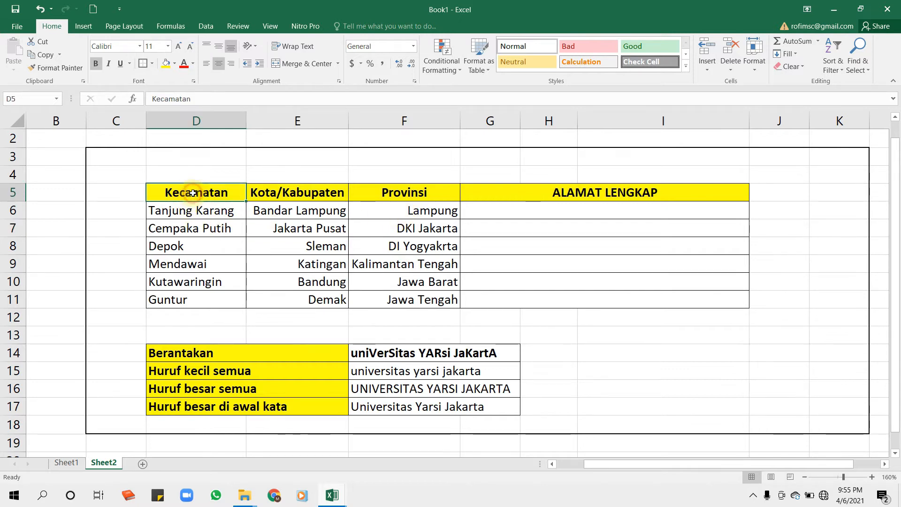
pyautogui.click(294, 193)
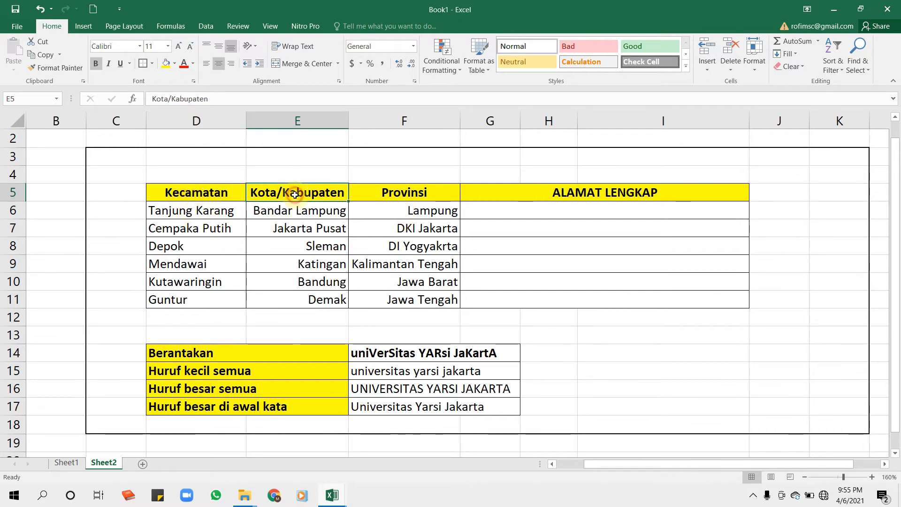
pyautogui.click(407, 192)
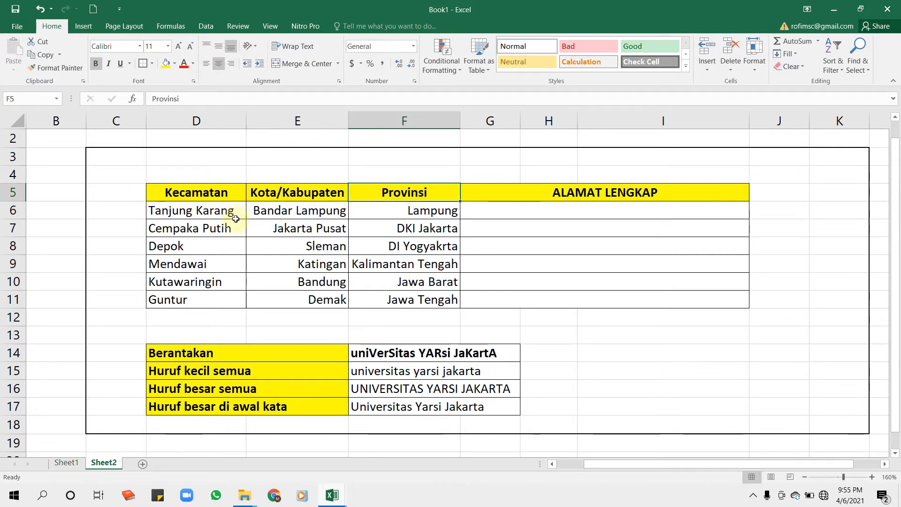
pyautogui.click(511, 209)
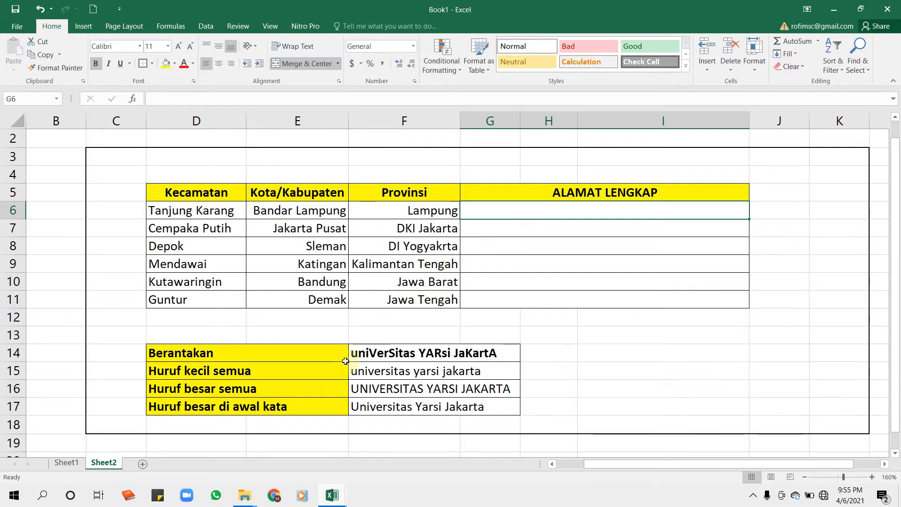
pyautogui.click(382, 353)
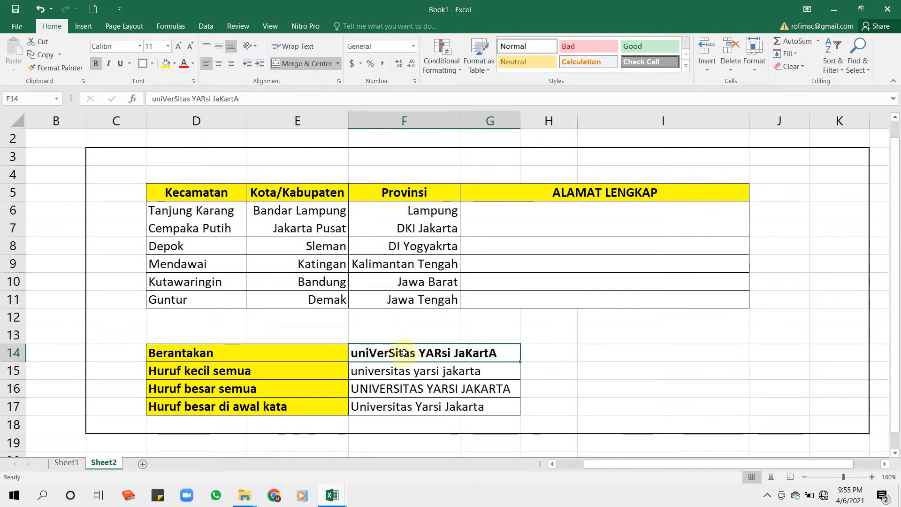
pyautogui.click(504, 209)
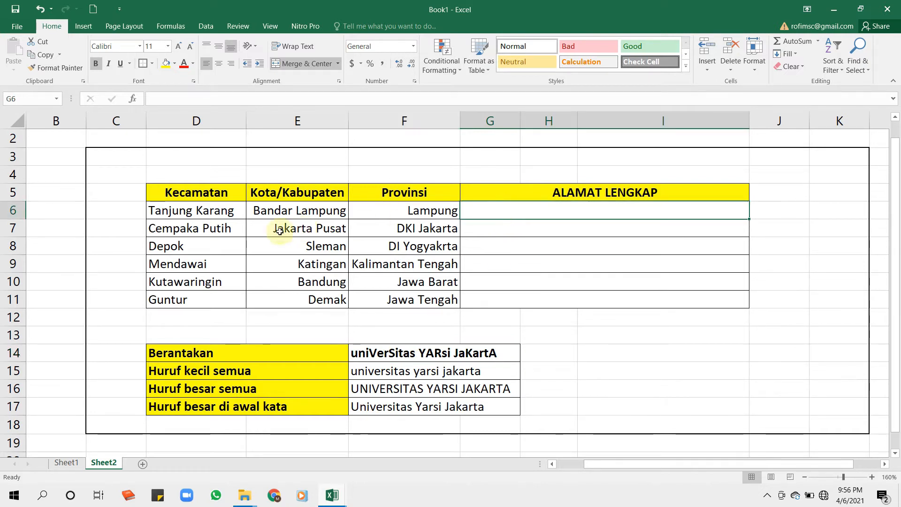
pyautogui.click(213, 212)
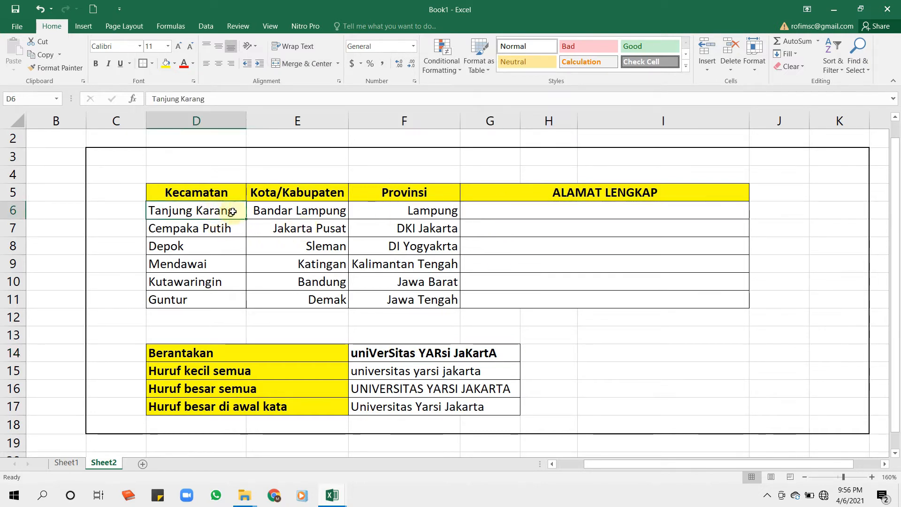
pyautogui.click(299, 208)
pyautogui.click(402, 212)
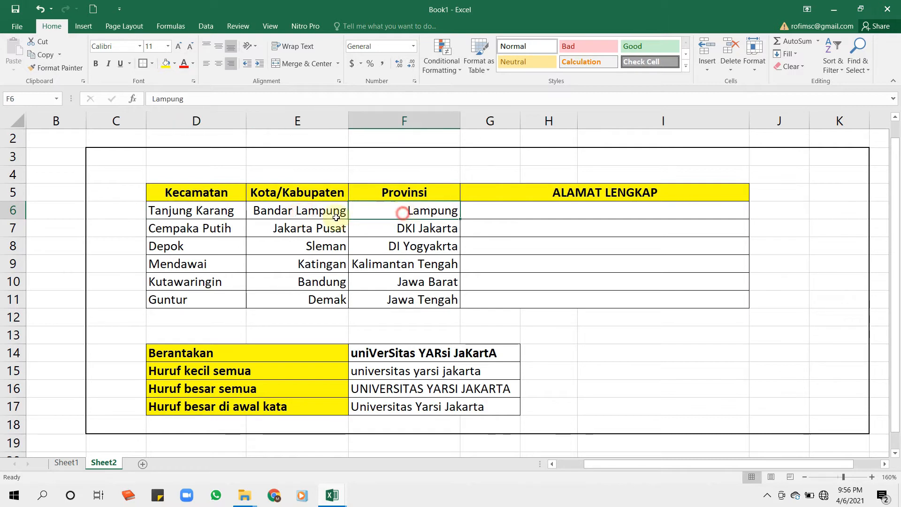
pyautogui.click(190, 212)
pyautogui.click(272, 211)
pyautogui.click(397, 212)
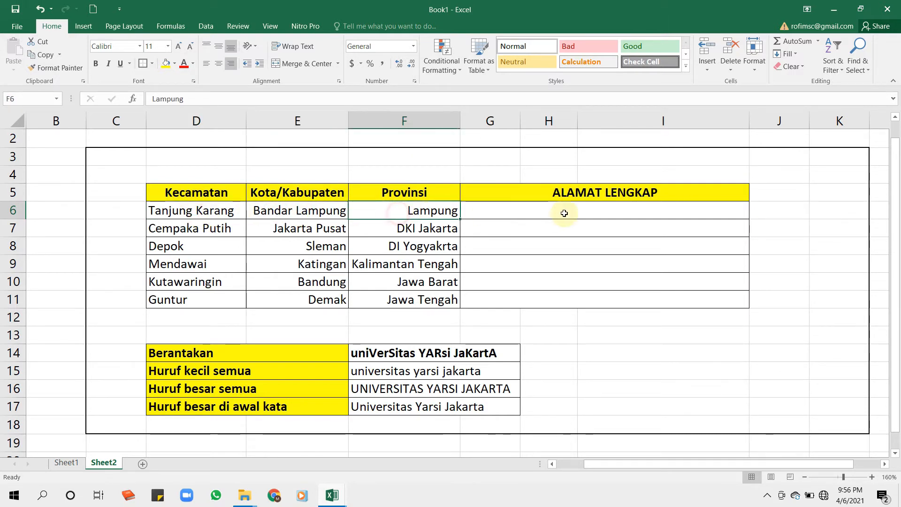
# Begin a CONCATENATE formula in G6, the first ALAMAT LENGKAP cell, with D6 as its first text argument.
pyautogui.click(564, 213)
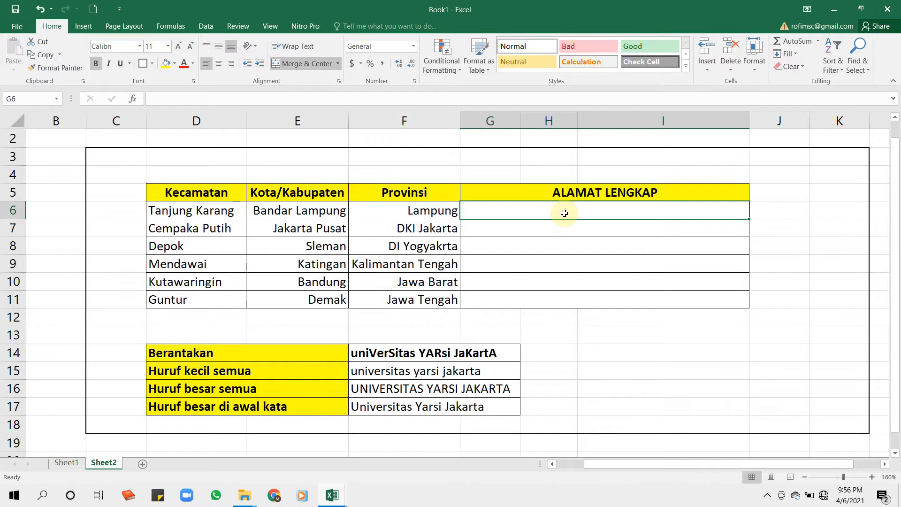
pyautogui.write('=')
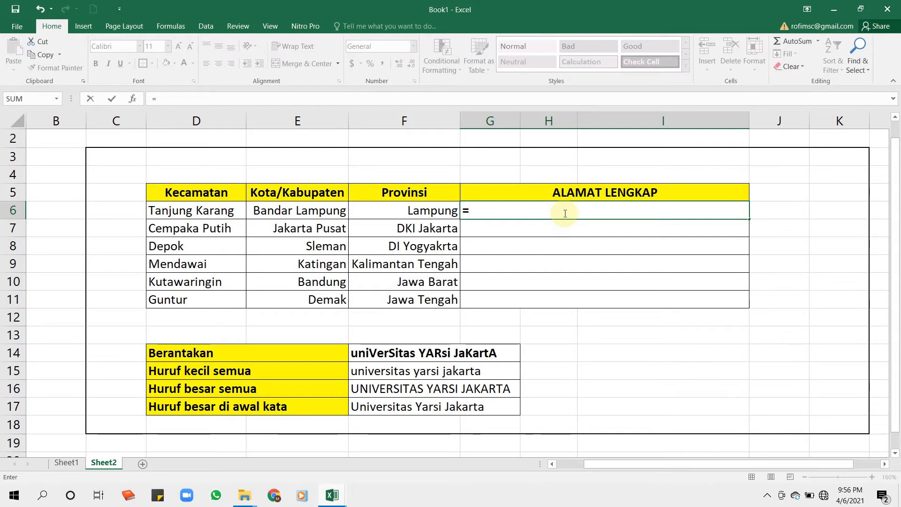
pyautogui.write('CON')
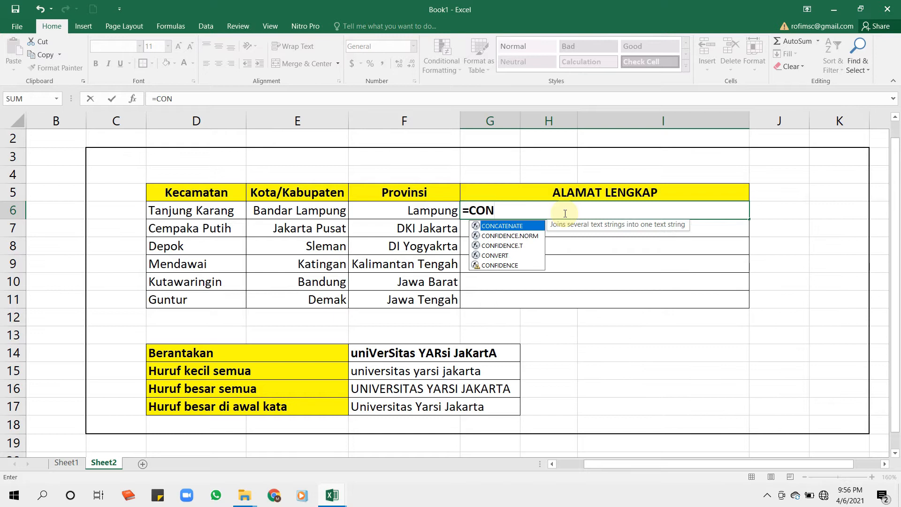
pyautogui.write('CATE')
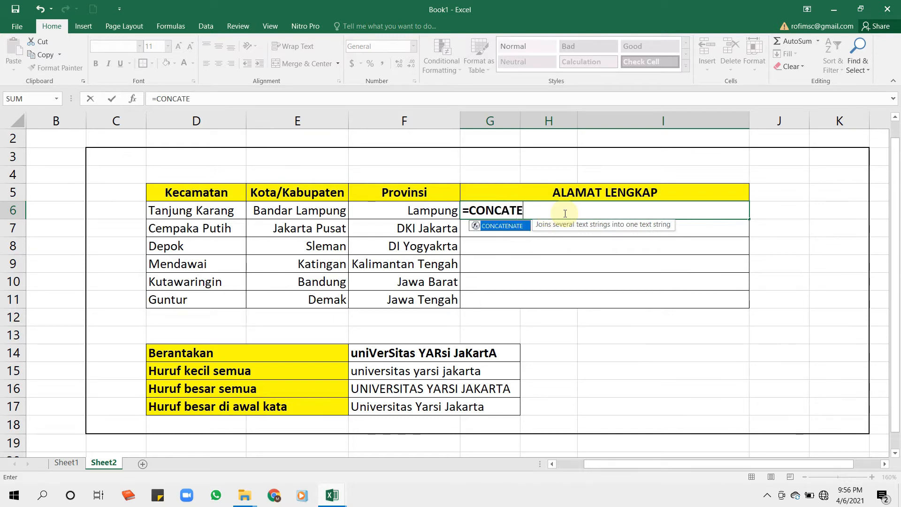
pyautogui.write('NATE')
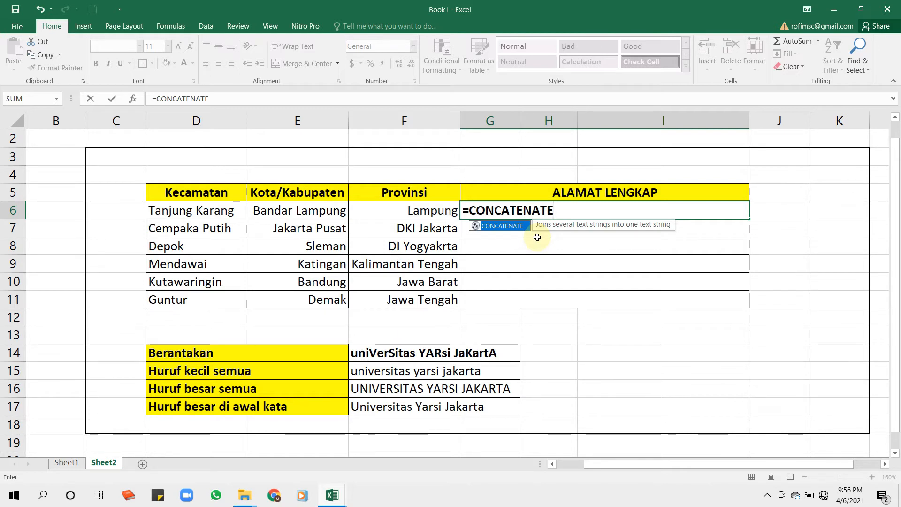
pyautogui.write('(')
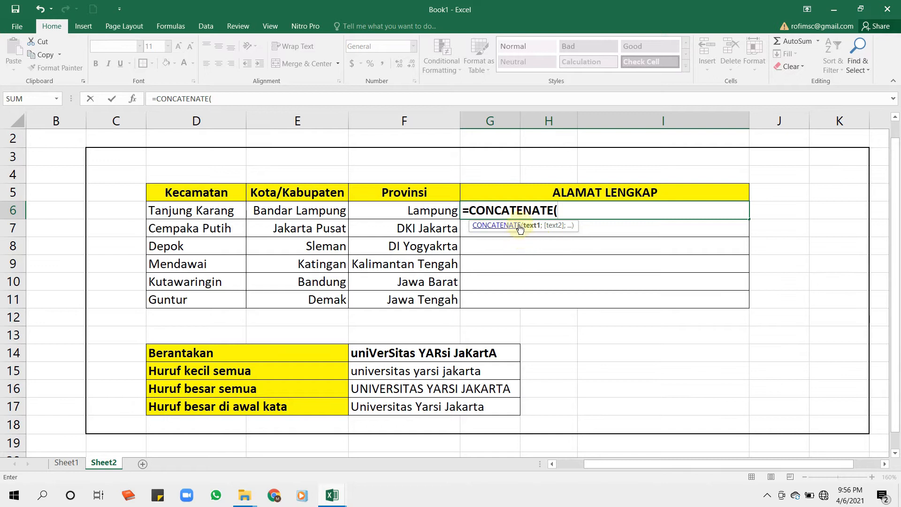
pyautogui.click(193, 213)
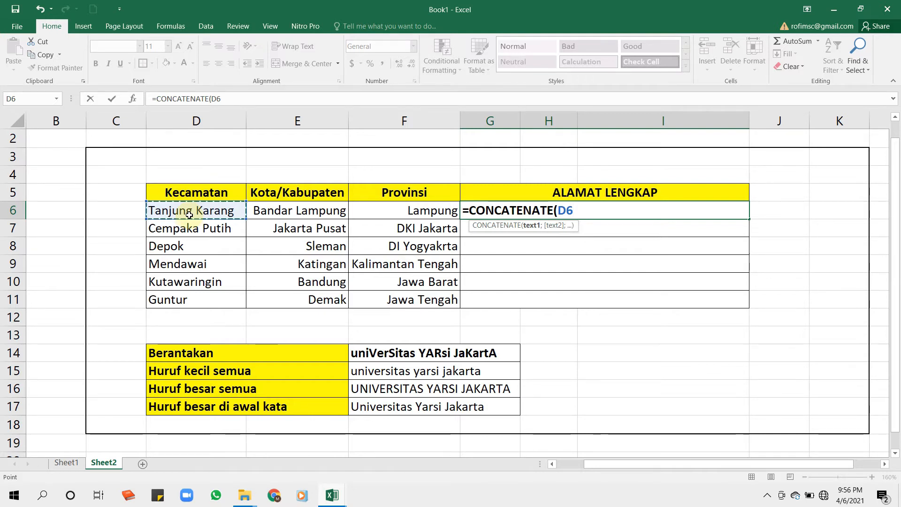
# Extend the G6 formula with the separator ", " and the Kota/Kabupaten cell E6, using semicolons between arguments.
pyautogui.write(';')
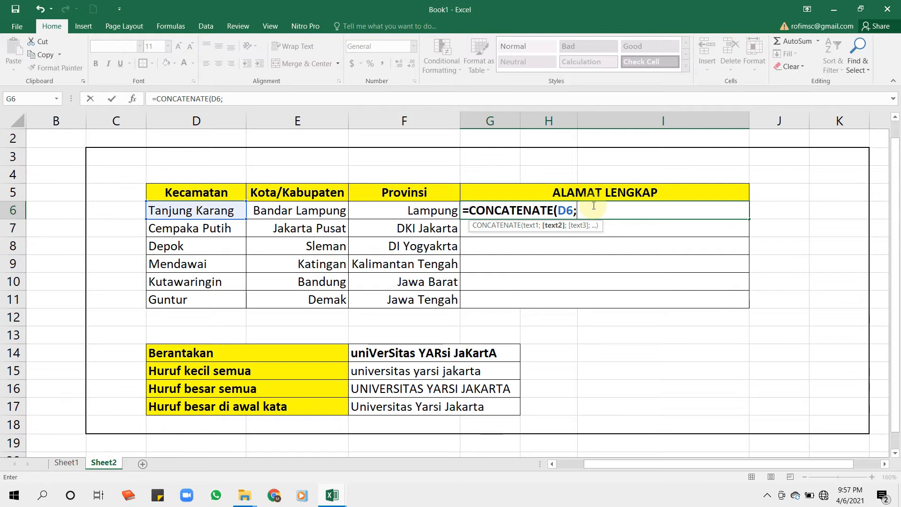
pyautogui.write('",')
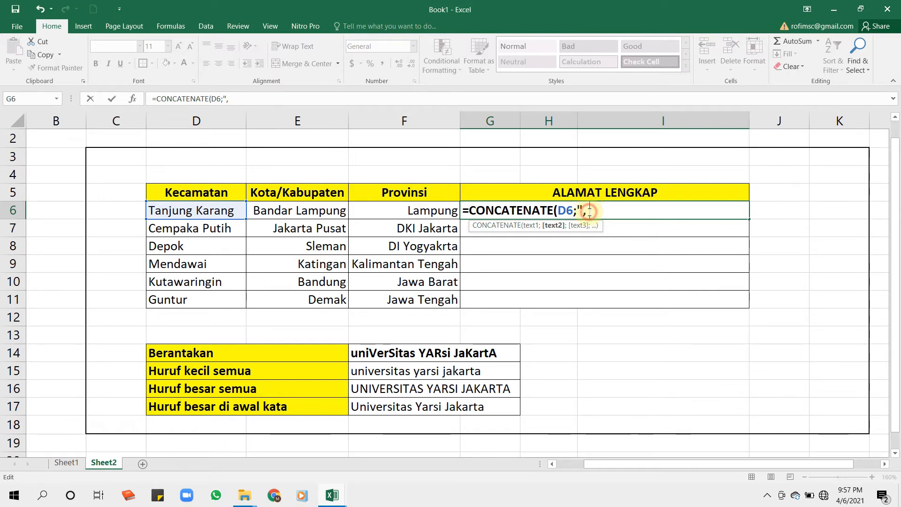
pyautogui.write('"')
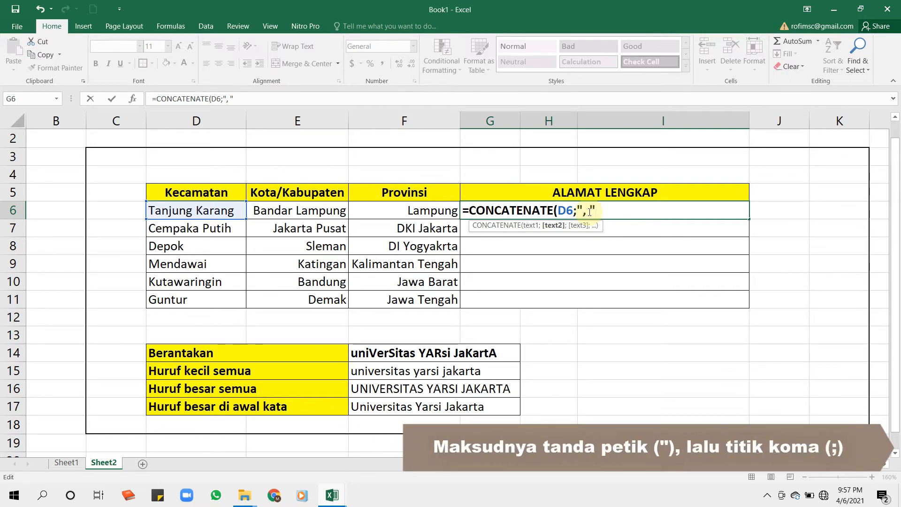
pyautogui.write(';')
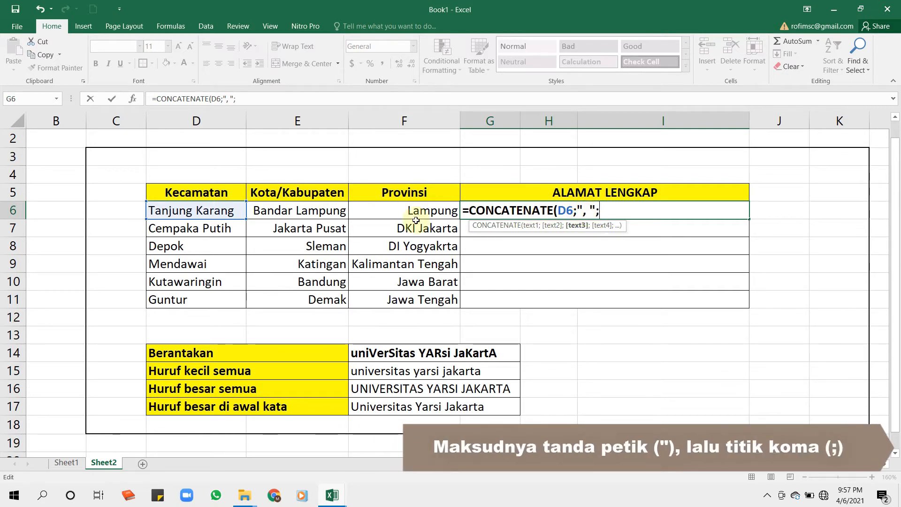
pyautogui.click(305, 210)
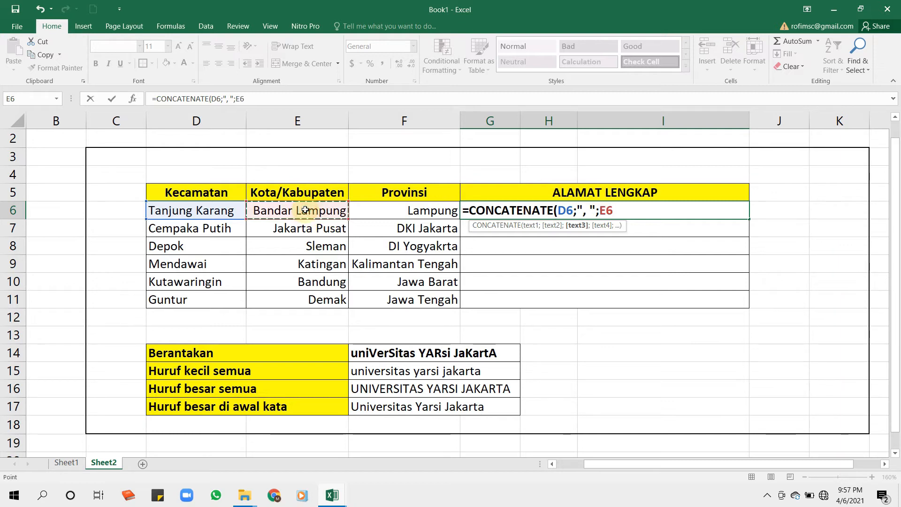
# Complete the G6 formula as =CONCATENATE(D6;", ";E6;", ";F6;".") and commit it.
pyautogui.write(';",')
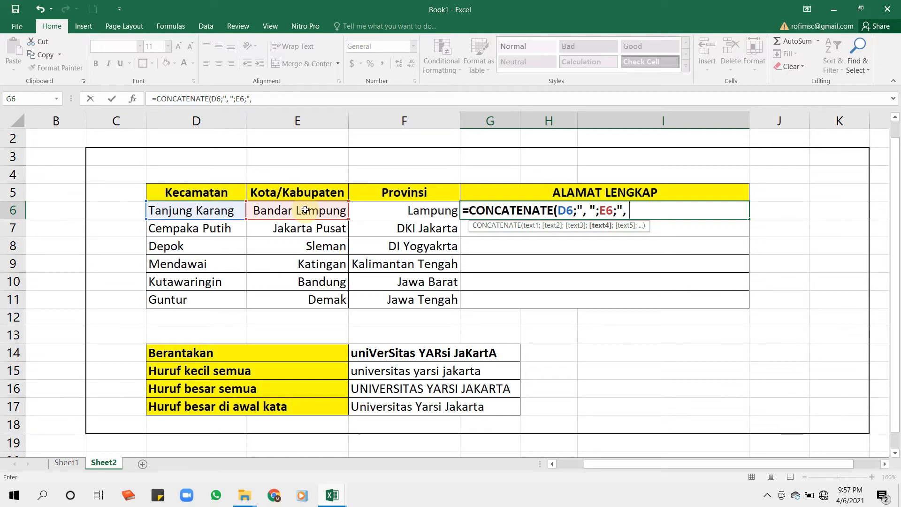
pyautogui.write('";')
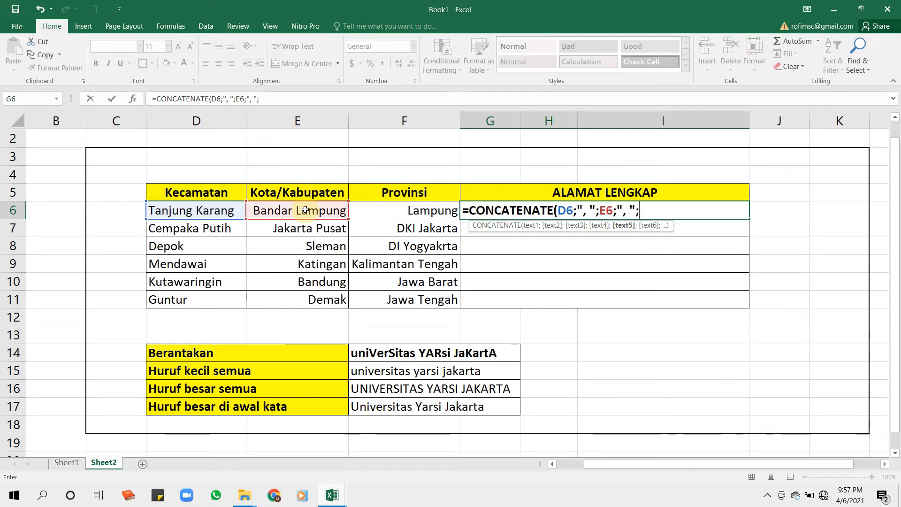
pyautogui.click(413, 211)
pyautogui.write(';".')
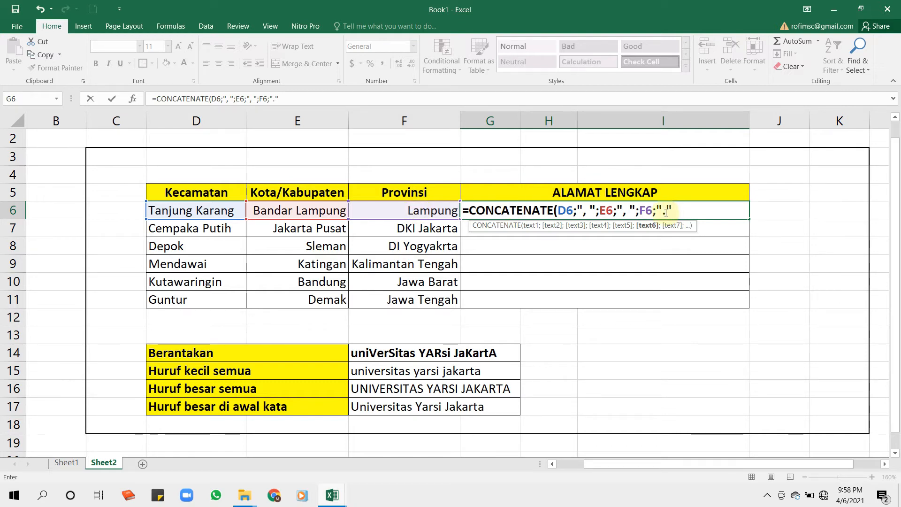
pyautogui.write(')')
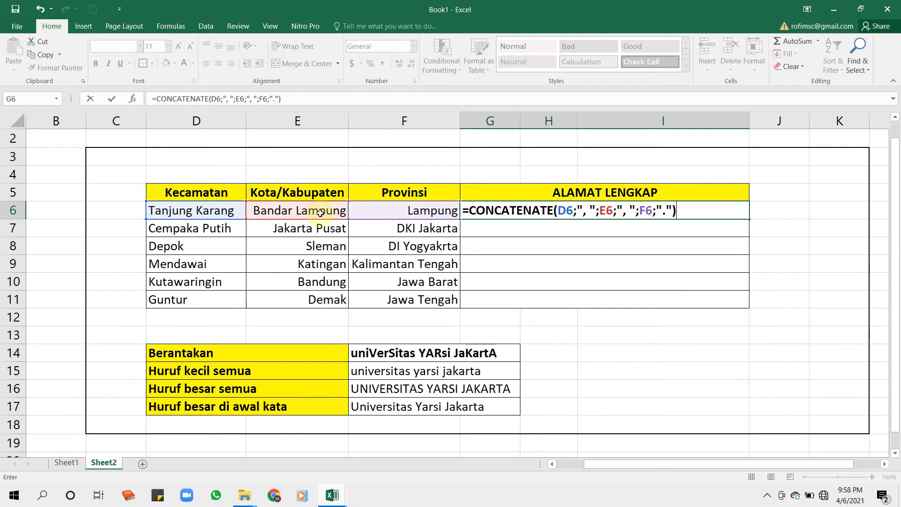
pyautogui.click(600, 212)
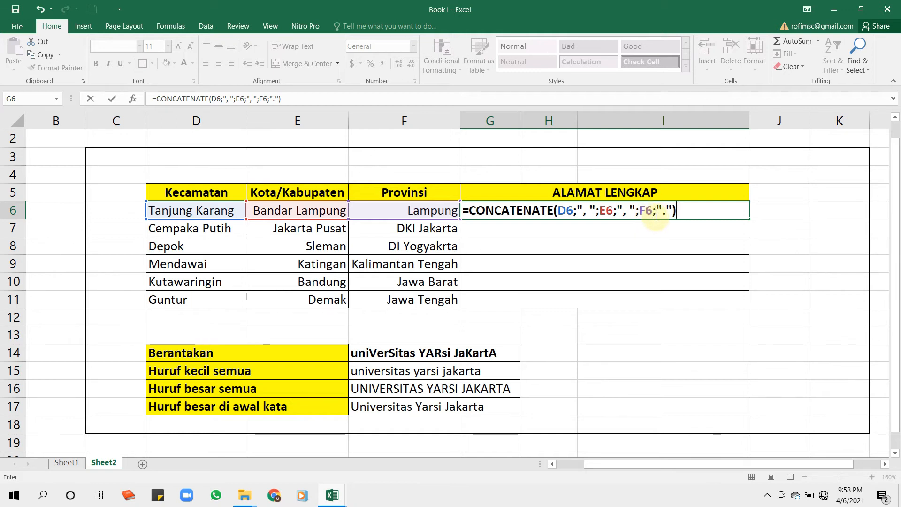
pyautogui.press('Return')
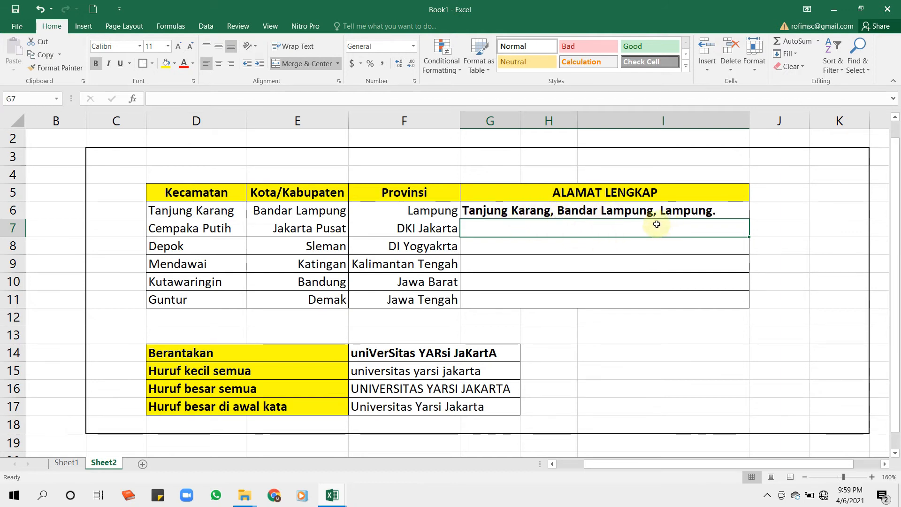
# Fill the CONCATENATE formula from G6 down the ALAMAT LENGKAP column to row 11 and check the last row's formula.
pyautogui.click(695, 210)
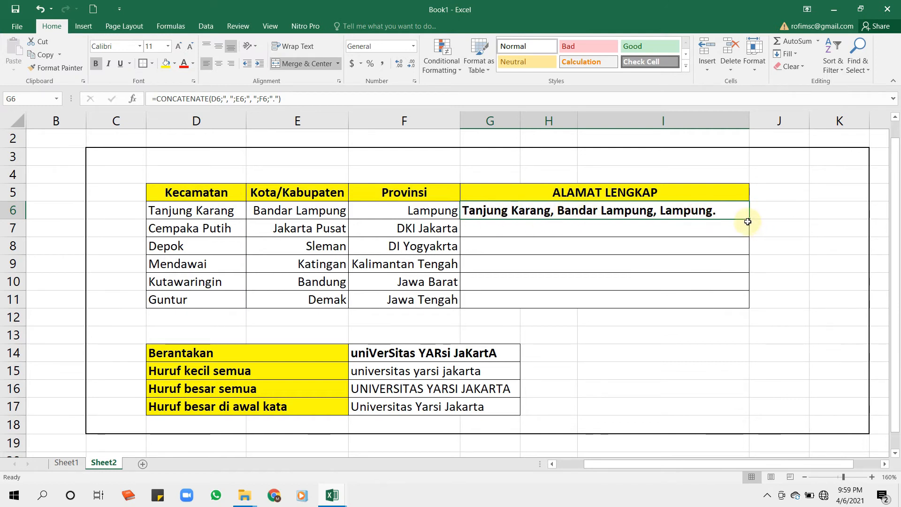
pyautogui.moveTo(749, 219); pyautogui.dragTo(750, 302)
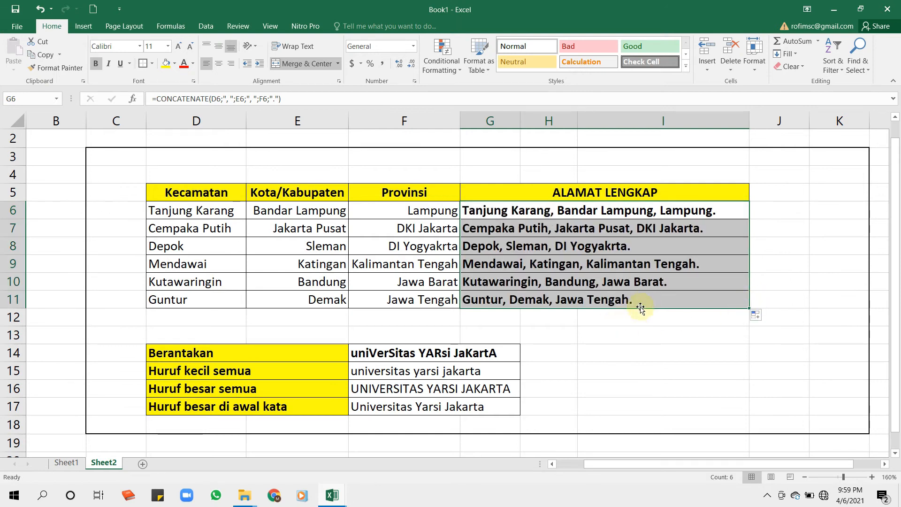
pyautogui.click(643, 299)
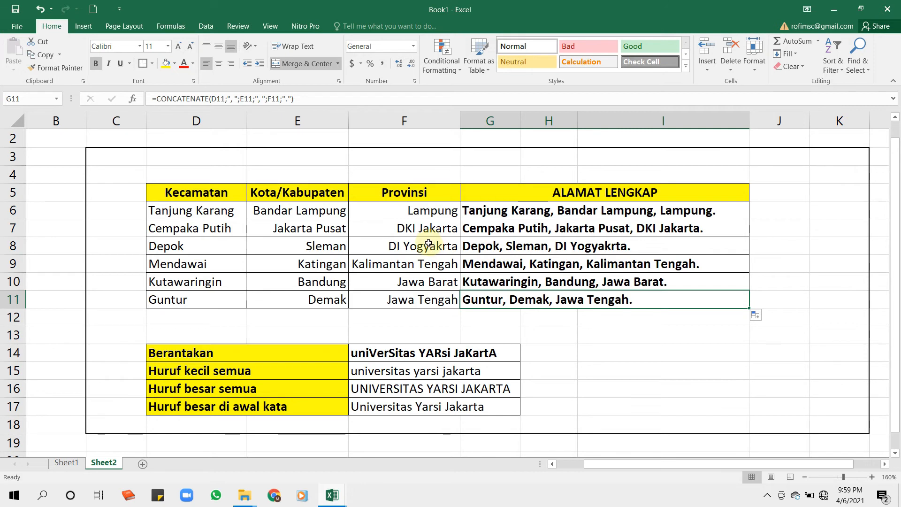
pyautogui.click(599, 340)
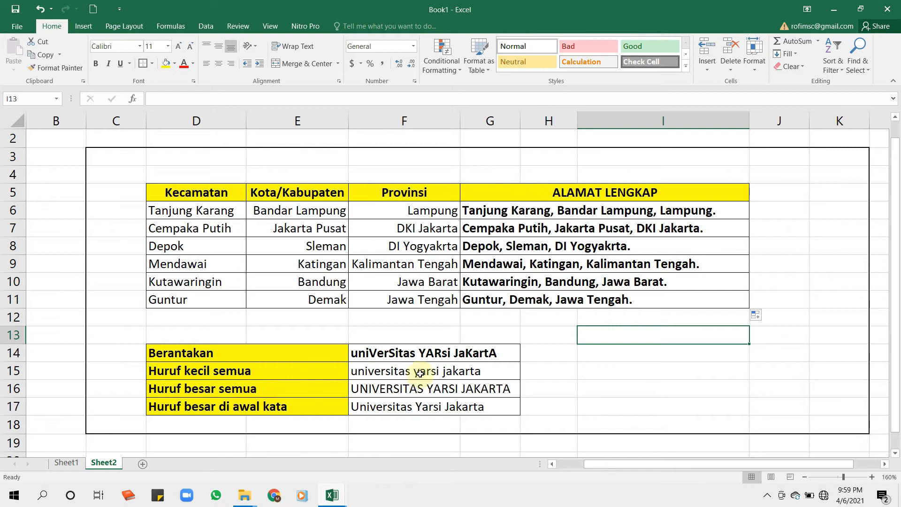
# Clear the sample results in F15:F17 beside the three letter-case labels and review the mixed-case source text in F14.
pyautogui.moveTo(415, 371); pyautogui.dragTo(412, 406)
pyautogui.press('Delete')
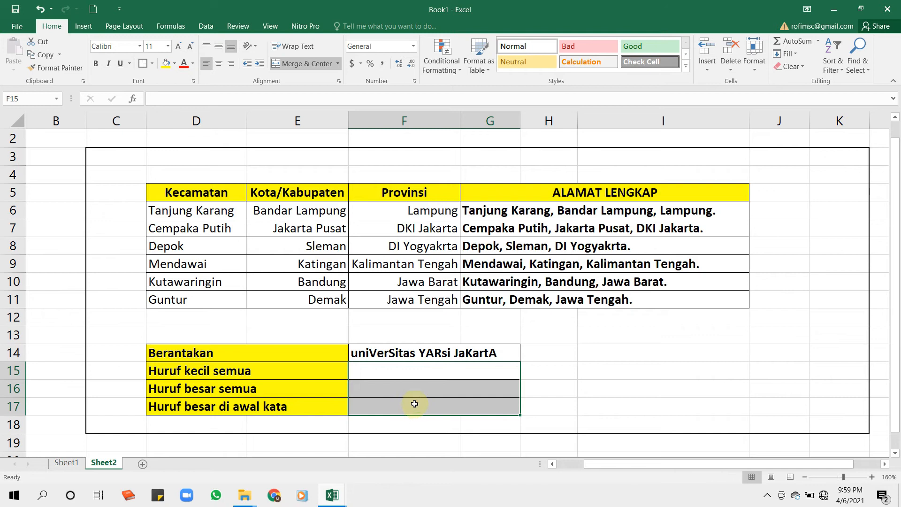
pyautogui.click(232, 372)
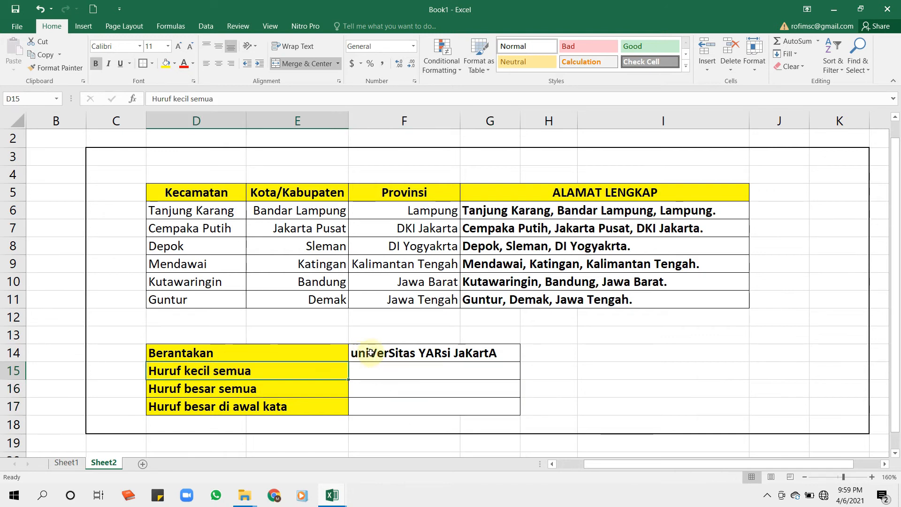
pyautogui.click(391, 350)
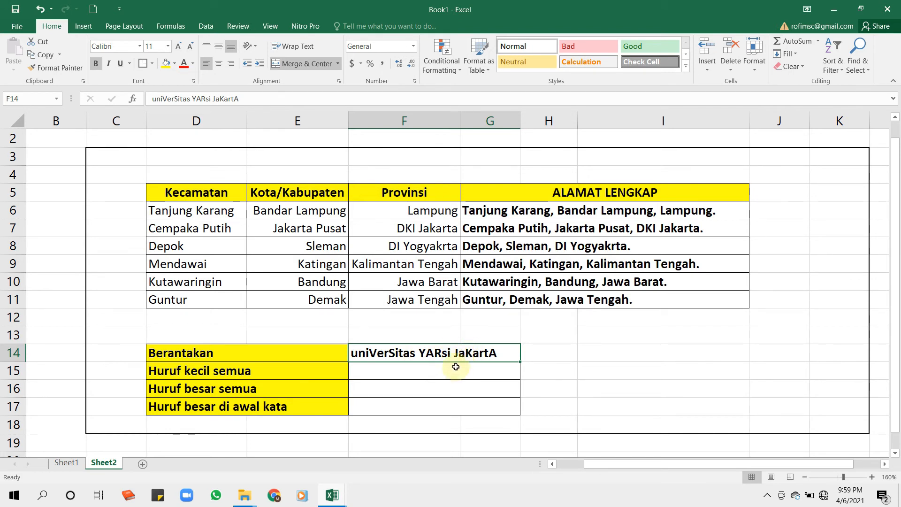
# Enter =LOWER(F14) in F15, beside Huruf kecil semua, to convert the messy text to all lowercase.
pyautogui.click(439, 371)
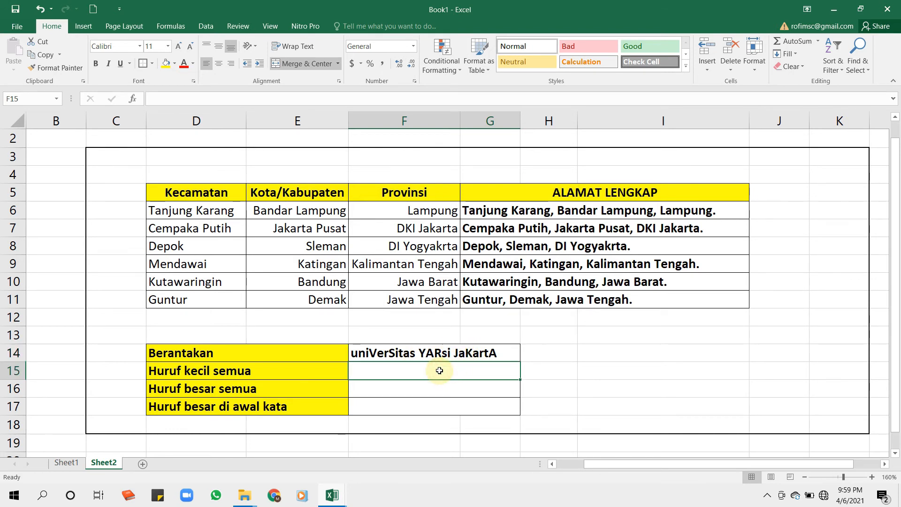
pyautogui.write('=')
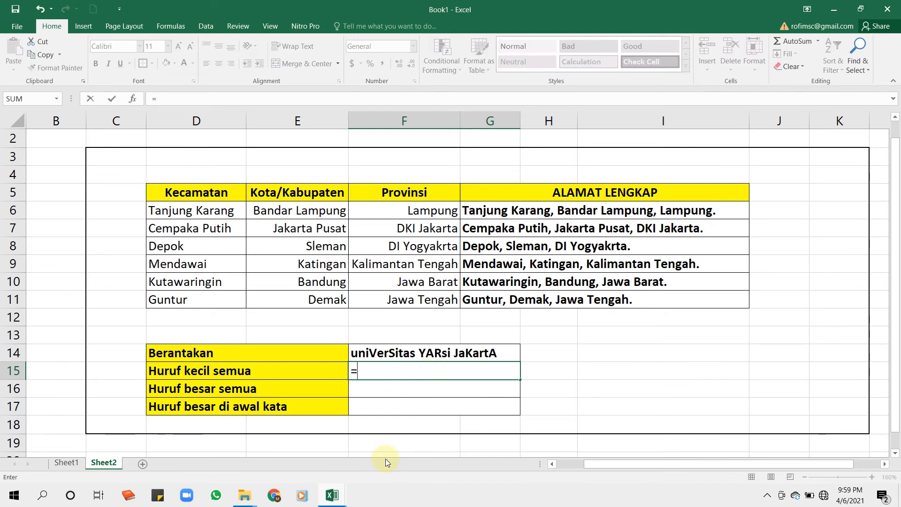
pyautogui.write('LOWER(')
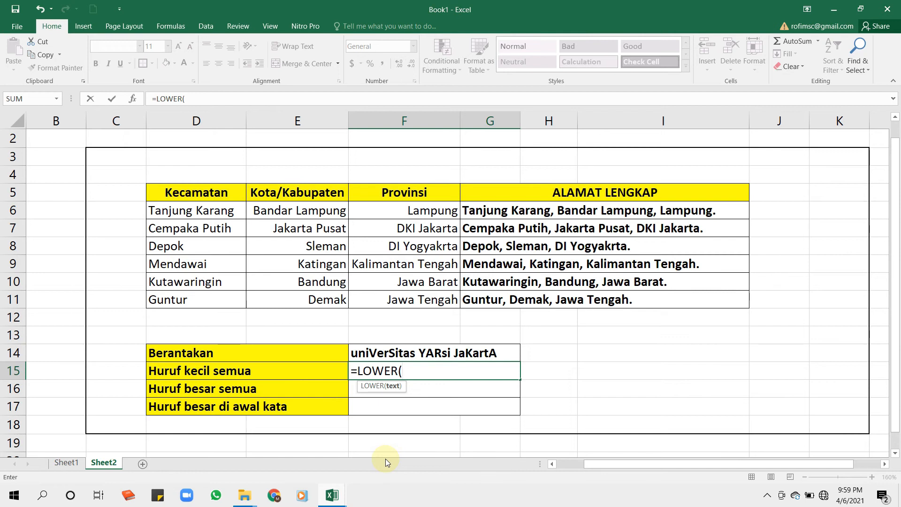
pyautogui.click(411, 353)
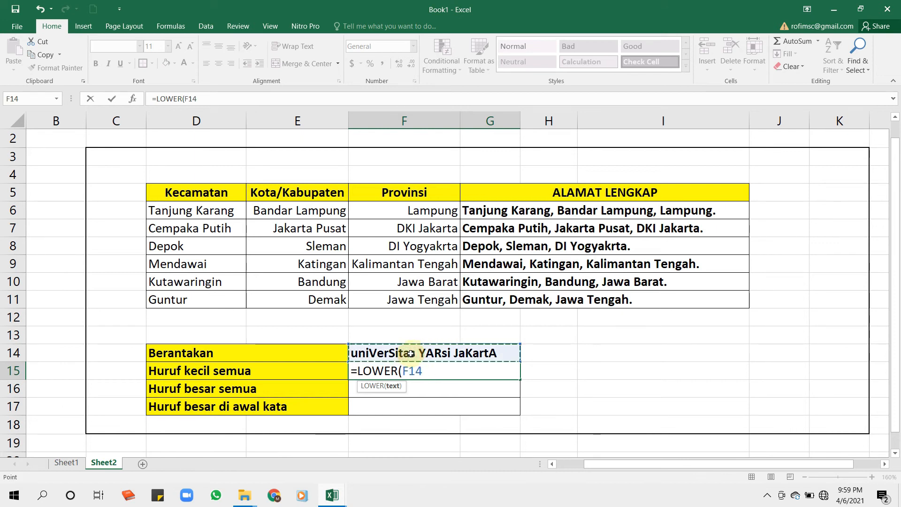
pyautogui.write(')')
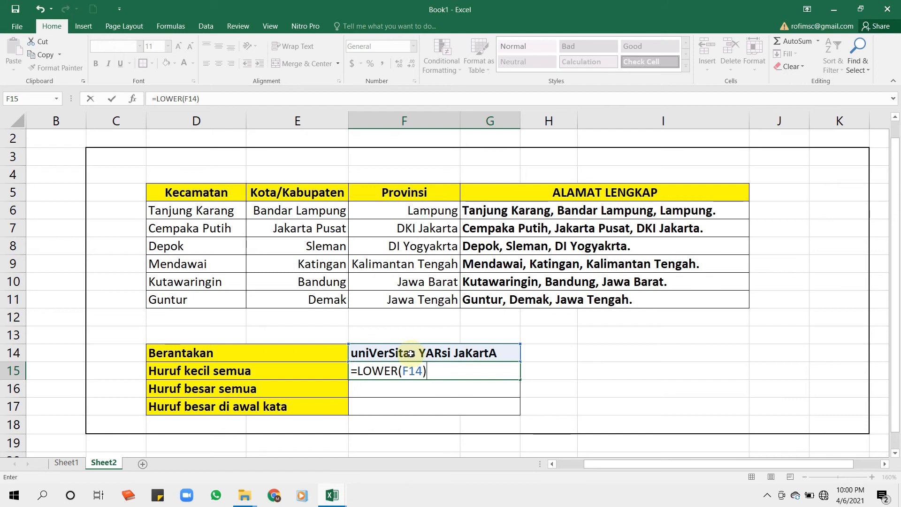
pyautogui.press('Return')
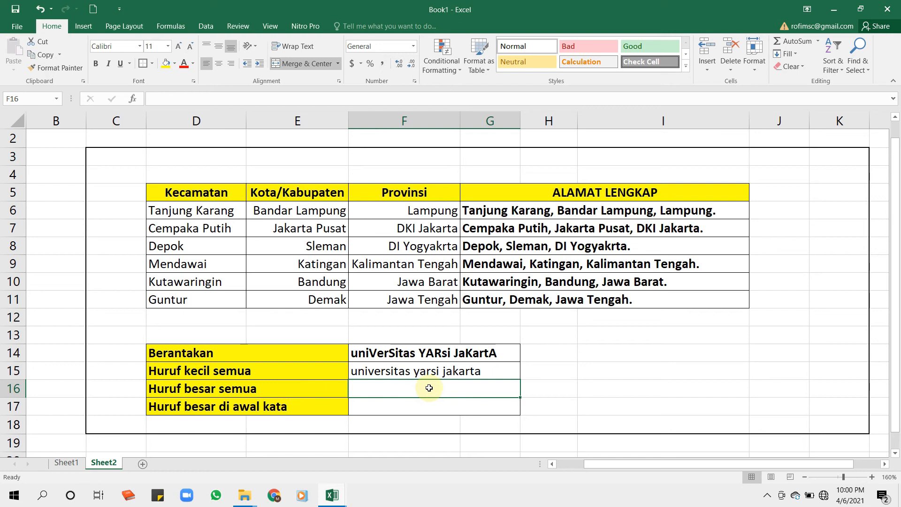
# Enter =UPPER(F14) in F16, beside Huruf besar semua, to convert the messy text to all uppercase.
pyautogui.write('=')
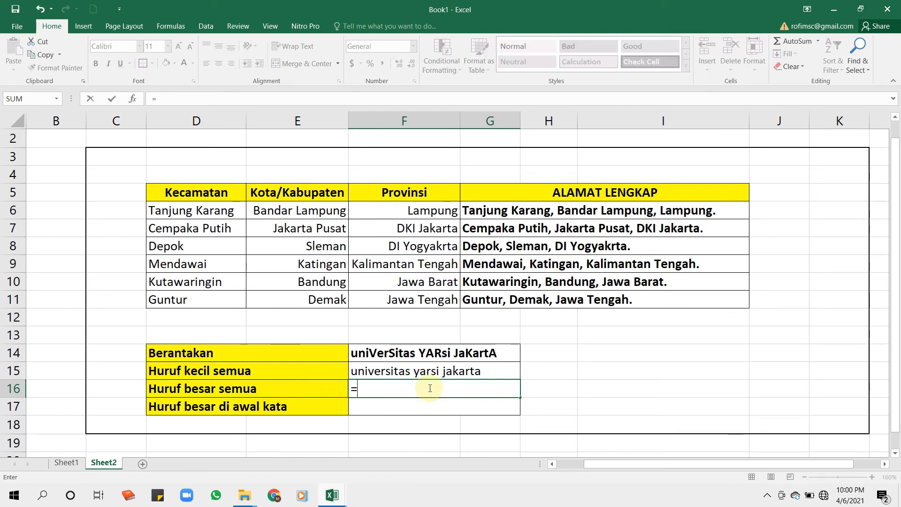
pyautogui.write('UPPER')
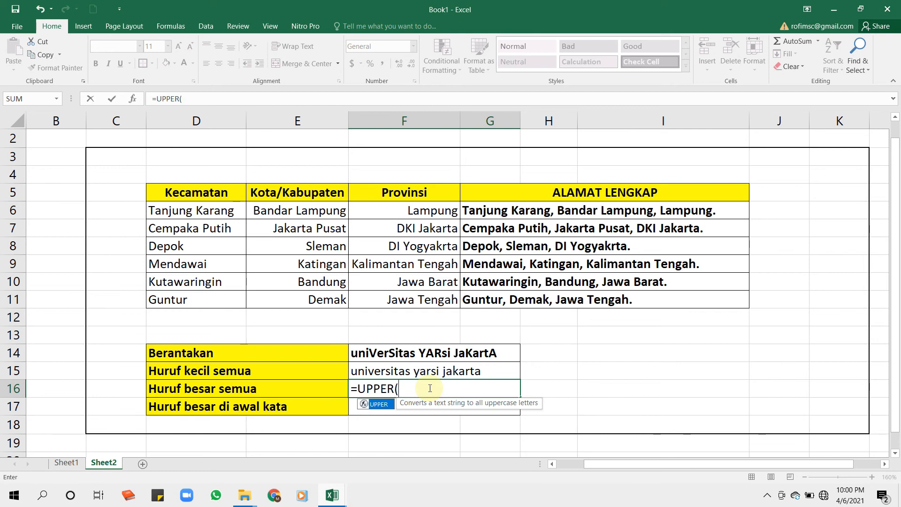
pyautogui.write('(')
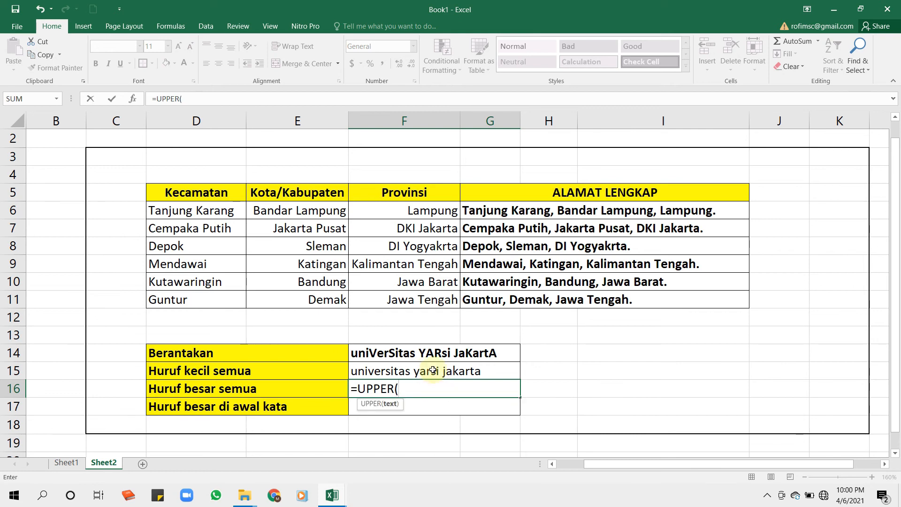
pyautogui.click(417, 353)
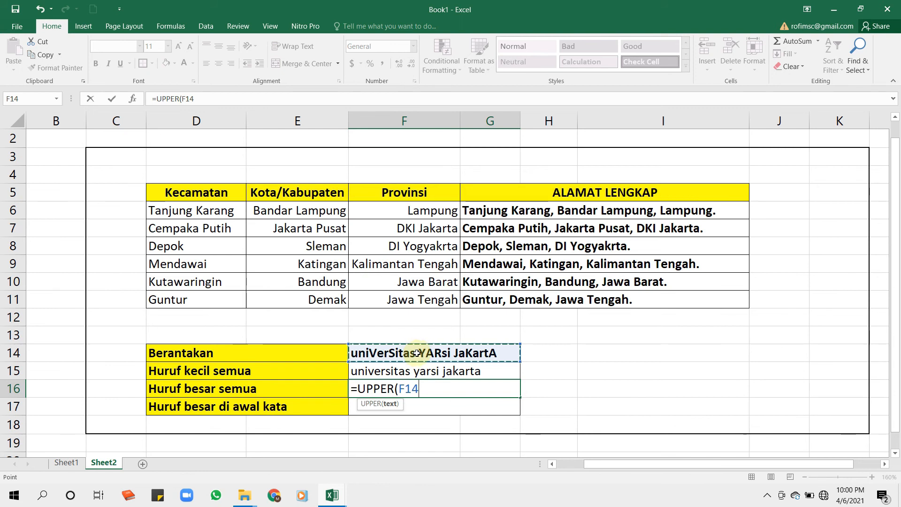
pyautogui.write(')')
pyautogui.press('Return')
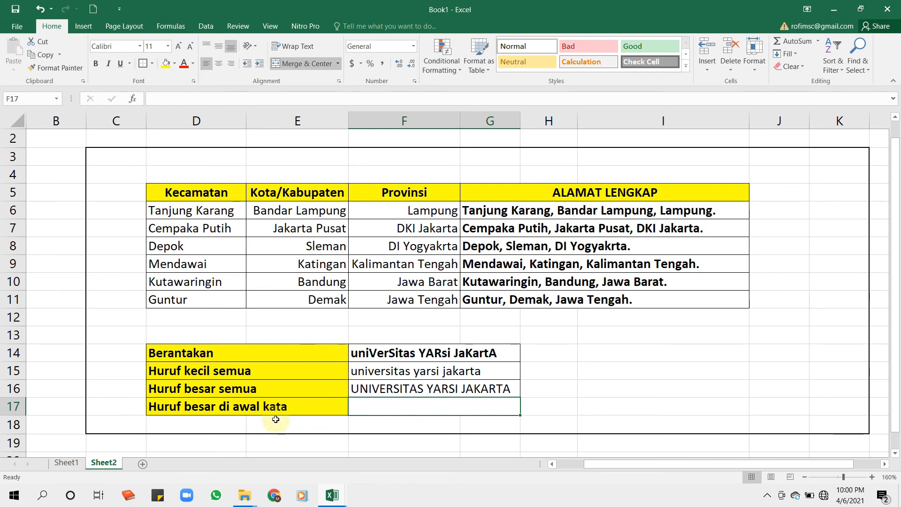
# Enter =PROPER(F14) in F17, beside Huruf besar di awal kata, to capitalize the first letter of each word.
pyautogui.click(387, 409)
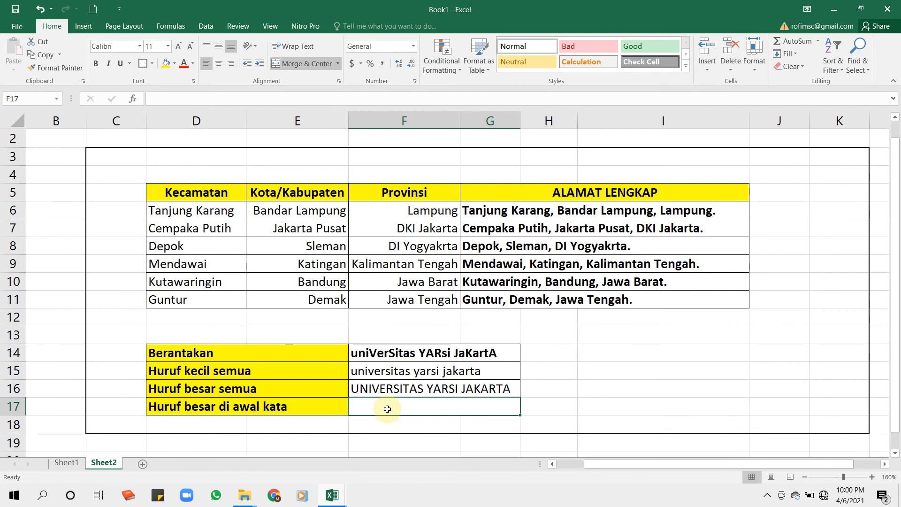
pyautogui.write('=')
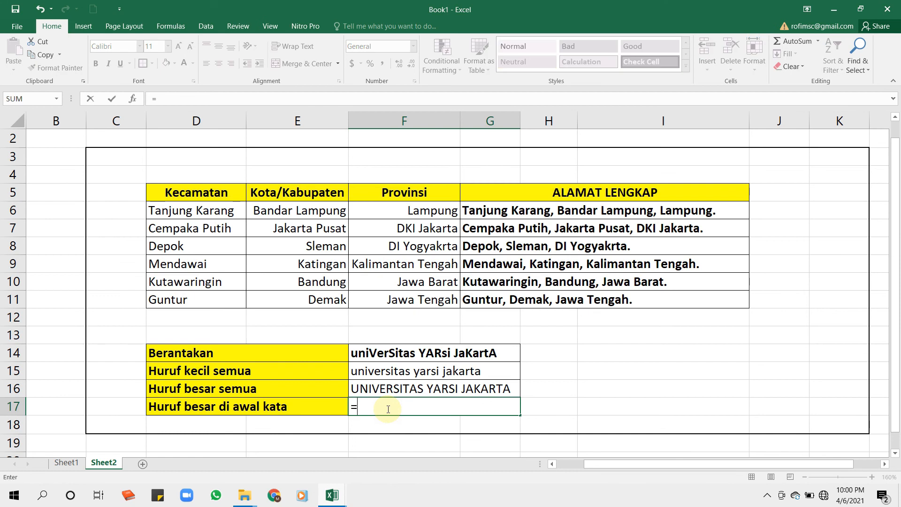
pyautogui.write('PROPER(')
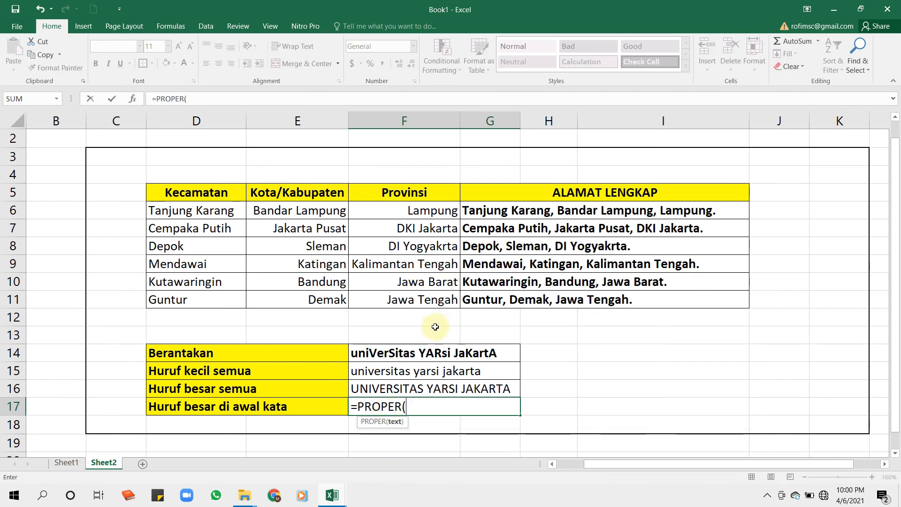
pyautogui.click(424, 349)
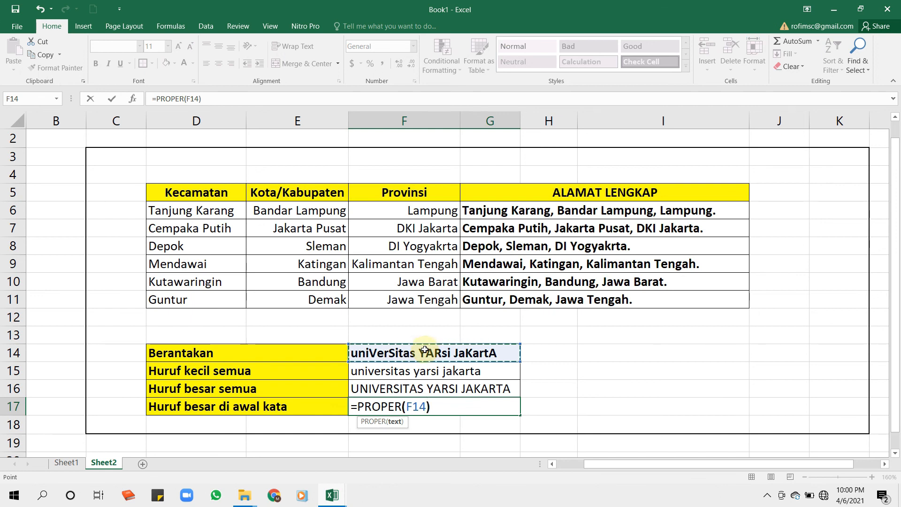
pyautogui.press('Return')
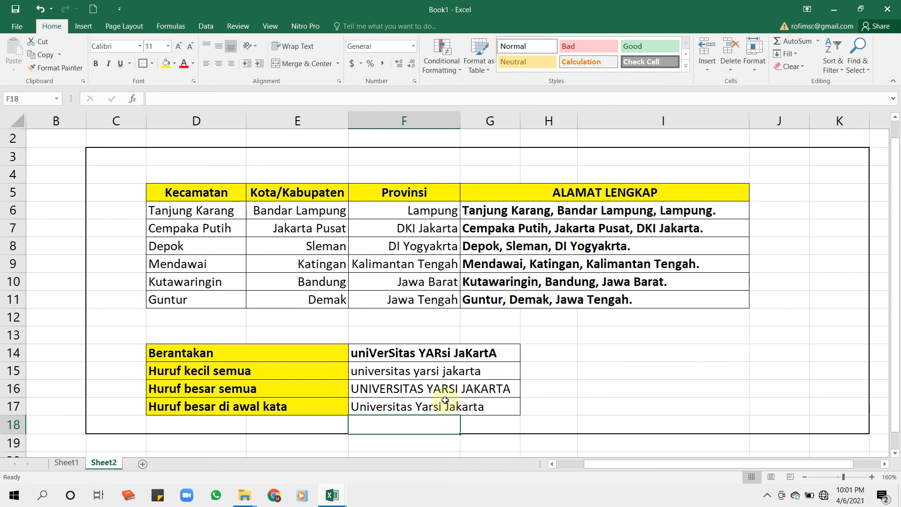
# Label the full-address column's formula by entering CPNCATENATE in J6, beside the first address row.
pyautogui.click(764, 211)
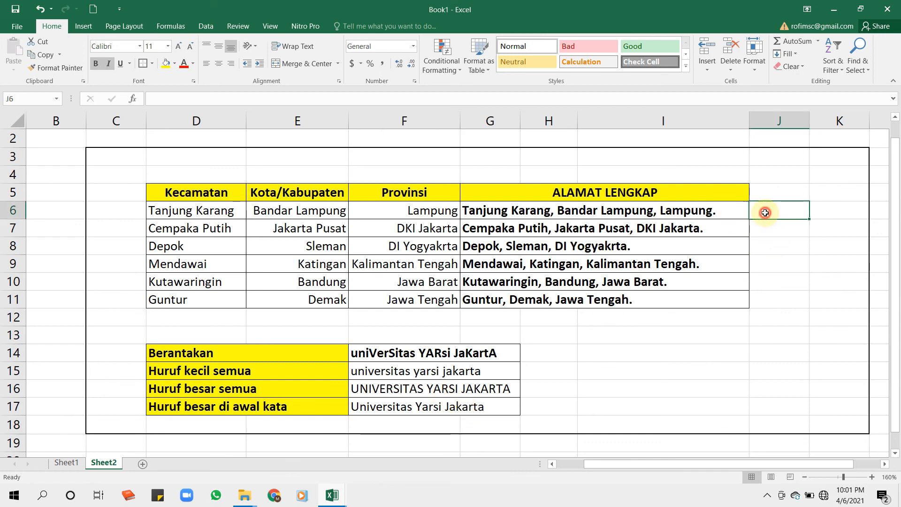
pyautogui.write('CPNCA')
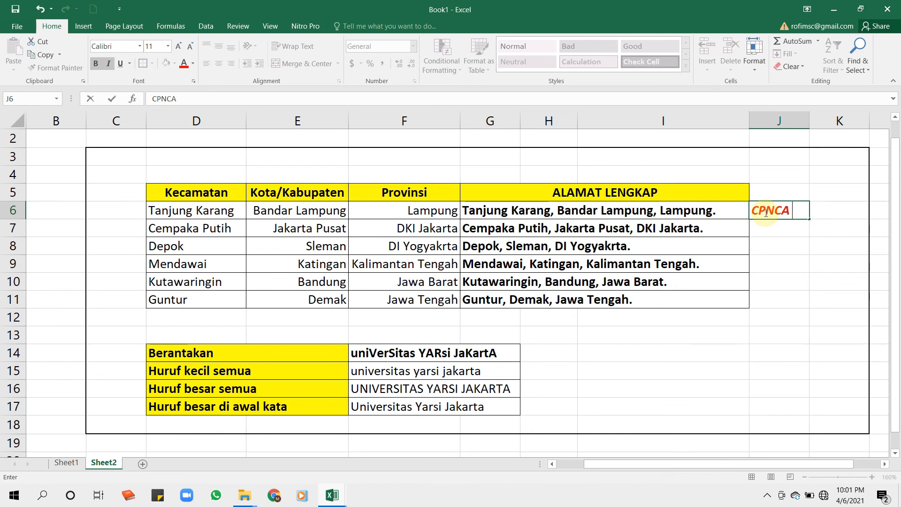
pyautogui.write('TENATE')
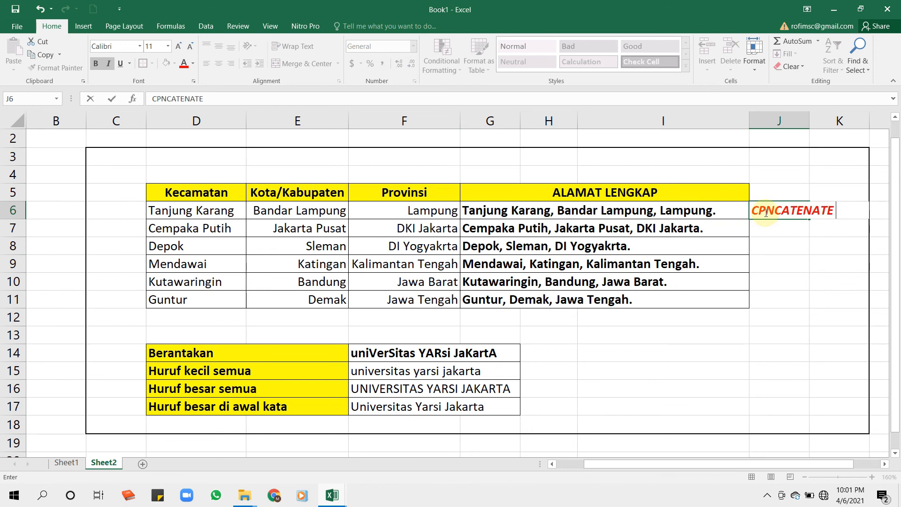
# Label the three letter-case results with their function names, entering LOWER in H15, UPPER in H16 and PROPER in H17.
pyautogui.click(540, 372)
pyautogui.doubleClick(541, 373)
pyautogui.write('LOER')
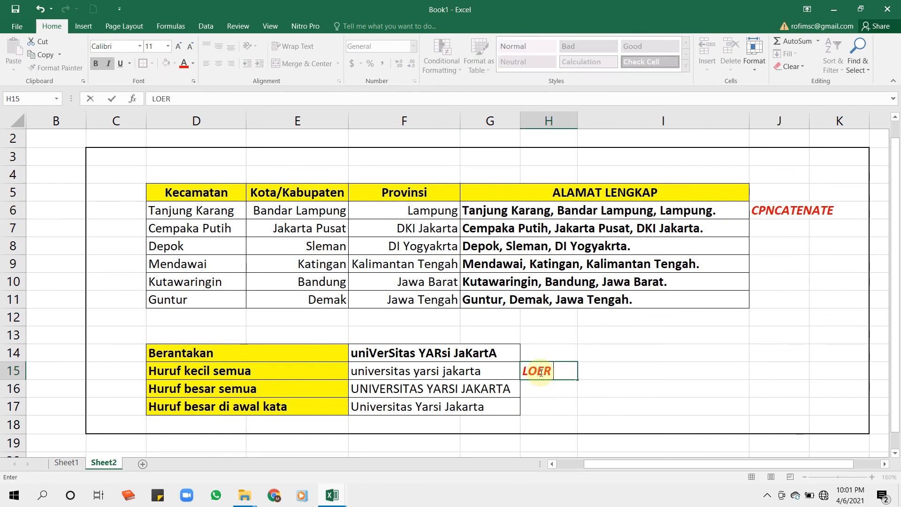
pyautogui.write('R')
pyautogui.press('Return')
pyautogui.write('UPPER')
pyautogui.press('Return')
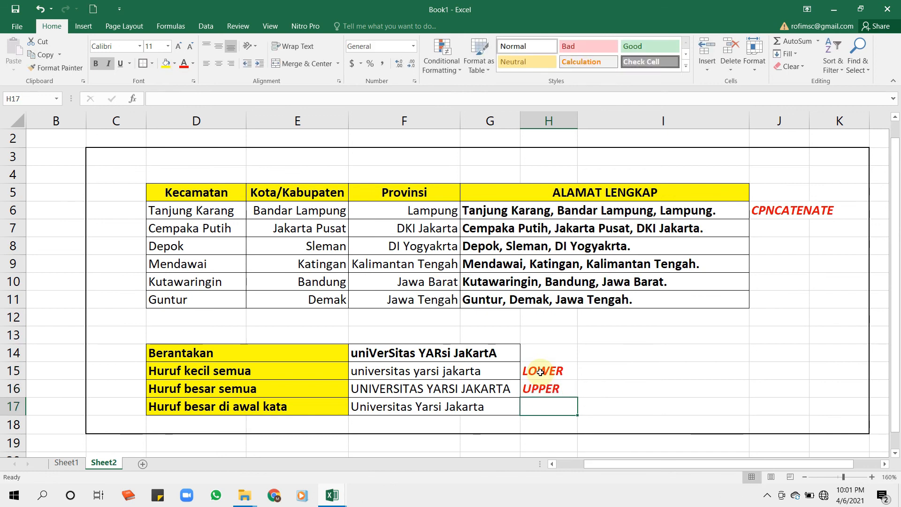
pyautogui.write('PROPER')
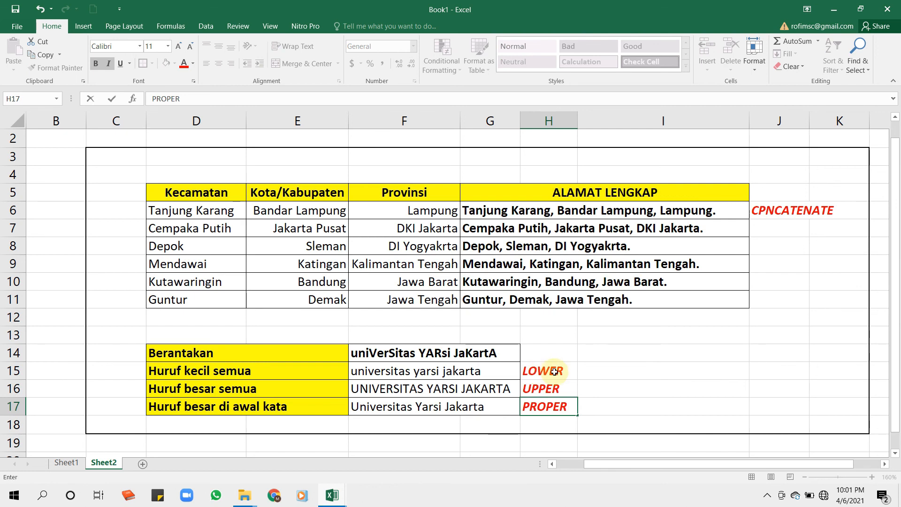
pyautogui.click(743, 383)
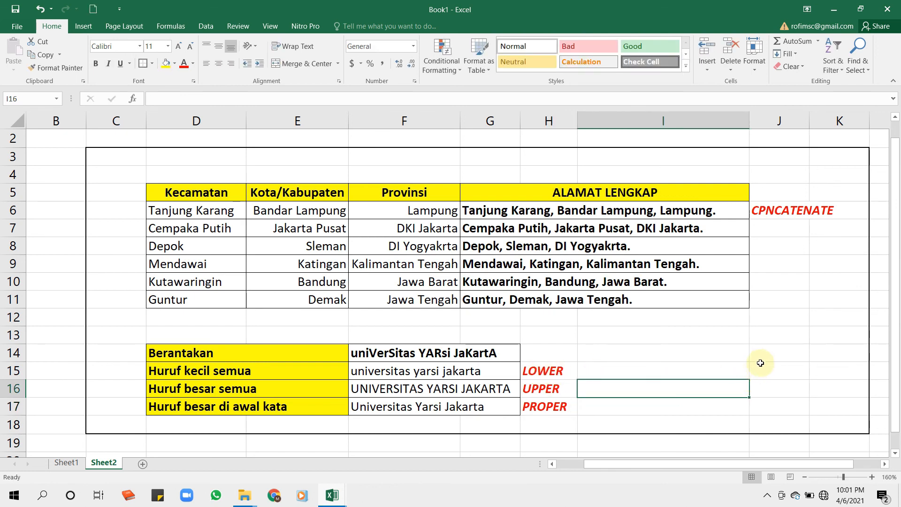